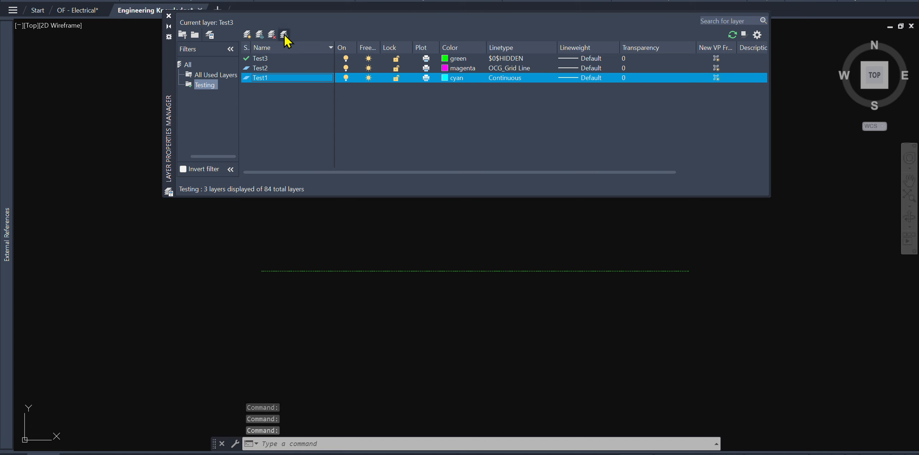
Step: Make layer Test1 the current layer and close the layer properties manager
click(284, 35)
click(169, 17)
key(Escape)
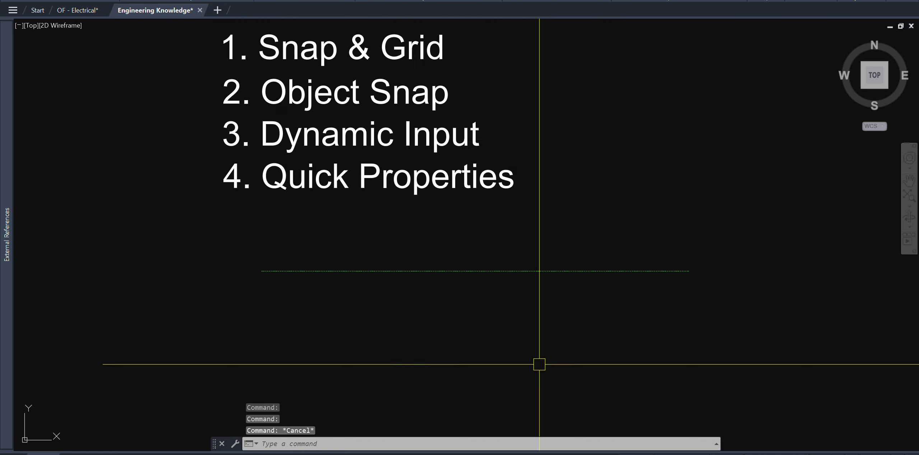
Step: Erase the green dashed horizontal line
text(e)
key(space)
click(532, 307)
click(371, 221)
key(space)
Step: Draw a horizontal line below the list of drafting settings text
text(l)
key(space)
click(290, 262)
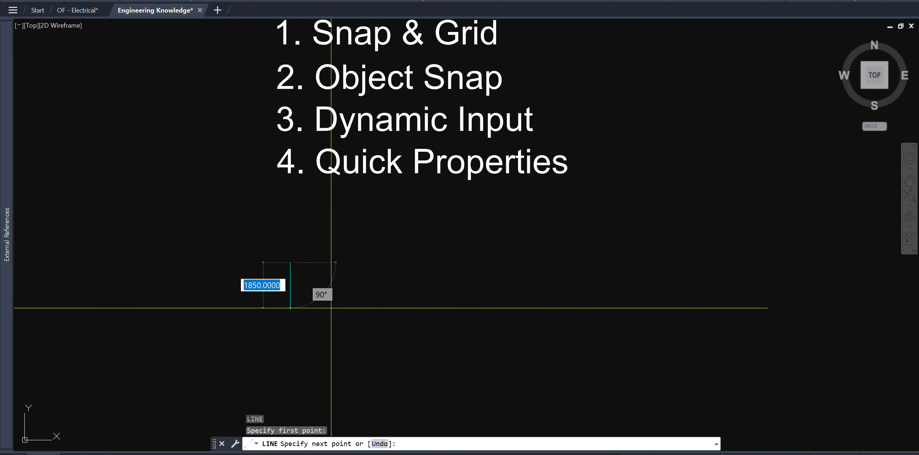
click(469, 321)
key(Escape)
Step: Draw a small rectangle below the horizontal line
text(rec)
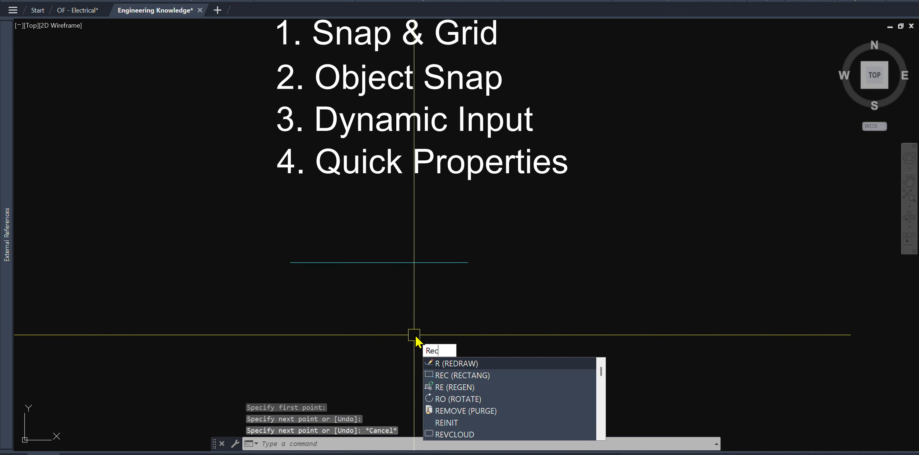
key(space)
click(409, 290)
click(502, 360)
Step: Erase the horizontal line above the rectangle
text(e)
key(space)
click(494, 271)
click(399, 216)
key(space)
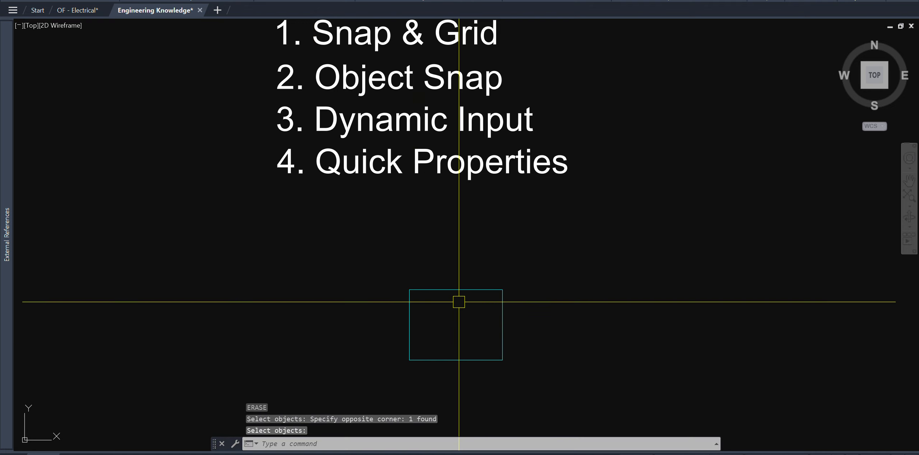
Step: Begin a Move on the rectangle to examine the snap points around its upper-right corner, and cancel without moving it
scroll(490, 369, up, 2)
text(m)
key(space)
click(518, 295)
click(490, 230)
key(space)
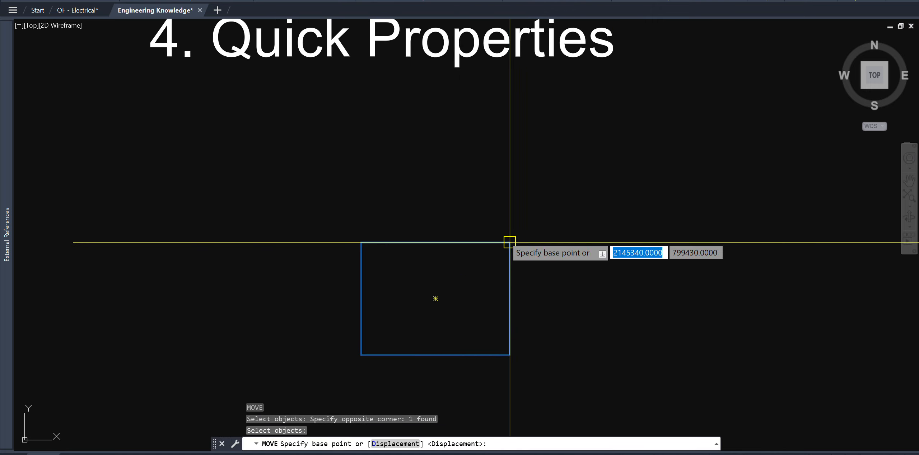
scroll(500, 253, up, 4)
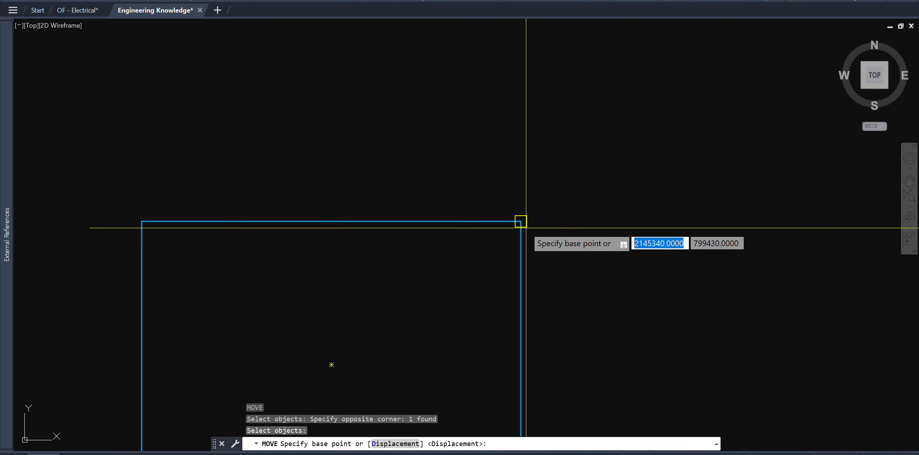
scroll(531, 222, up, 3)
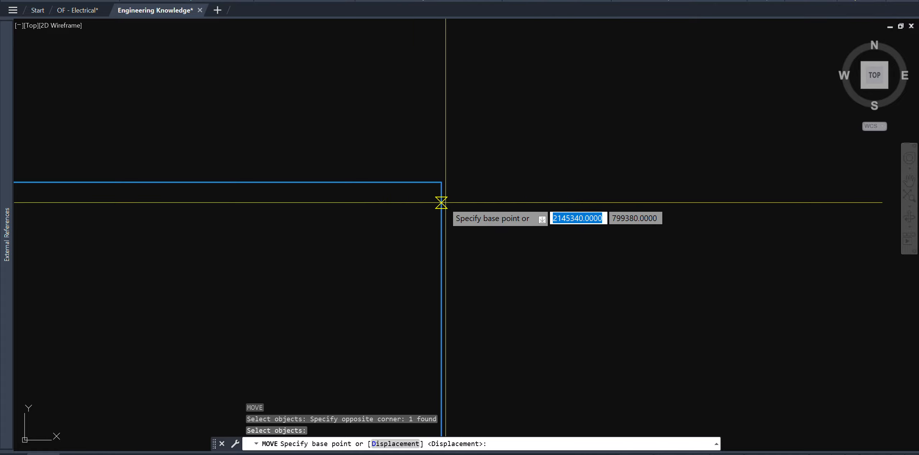
mouse_move(441, 201)
middle_down()
mouse_move(492, 213)
mouse_move(537, 207)
middle_up()
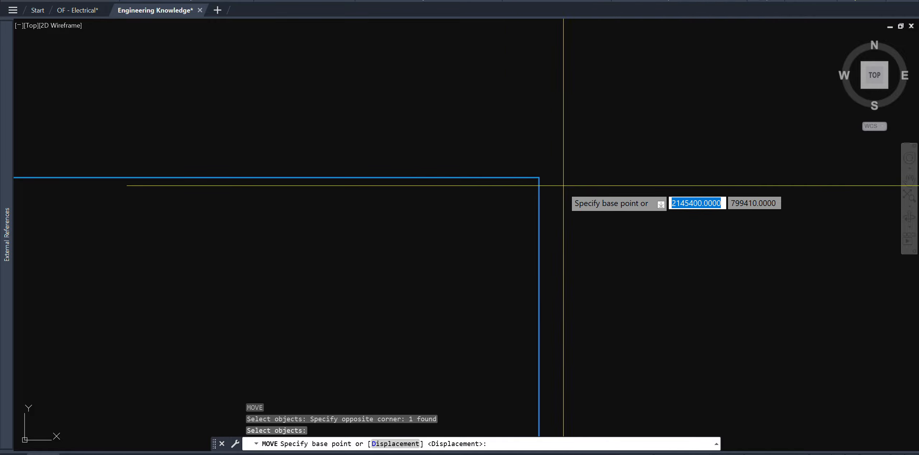
scroll(492, 219, down, 2)
scroll(558, 222, down, 3)
key(Escape)
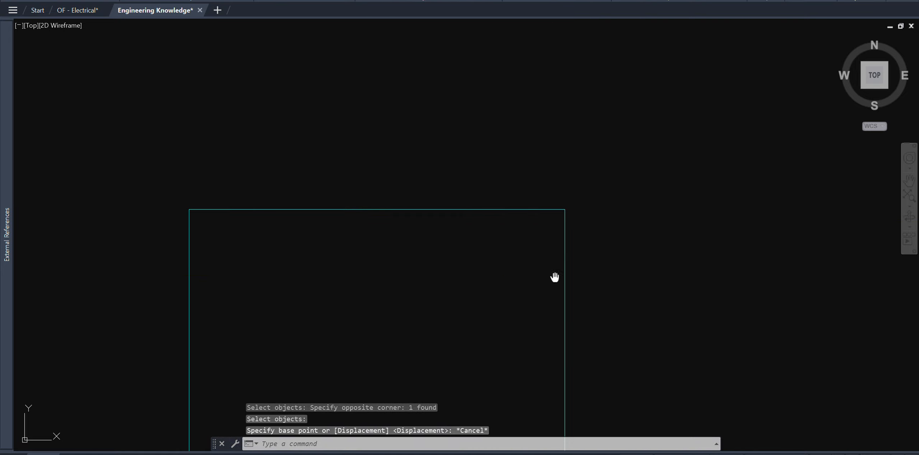
middle_drag(556, 277, 535, 179)
key(Escape)
Step: Open the drafting settings and review the Snap and Grid spacing values, closing without changes
text(o)
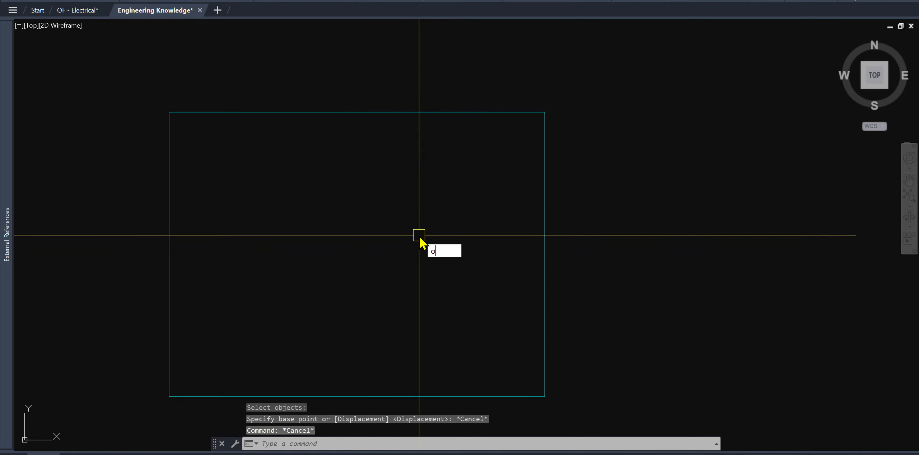
text(s)
key(Return)
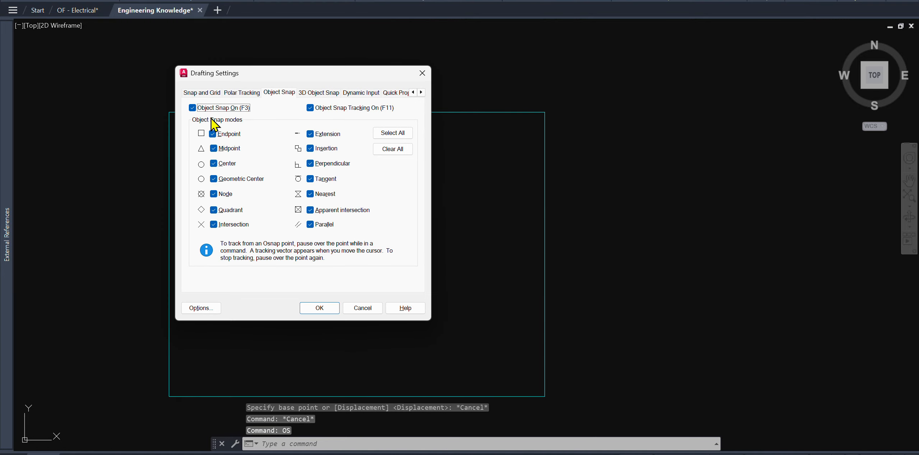
click(203, 93)
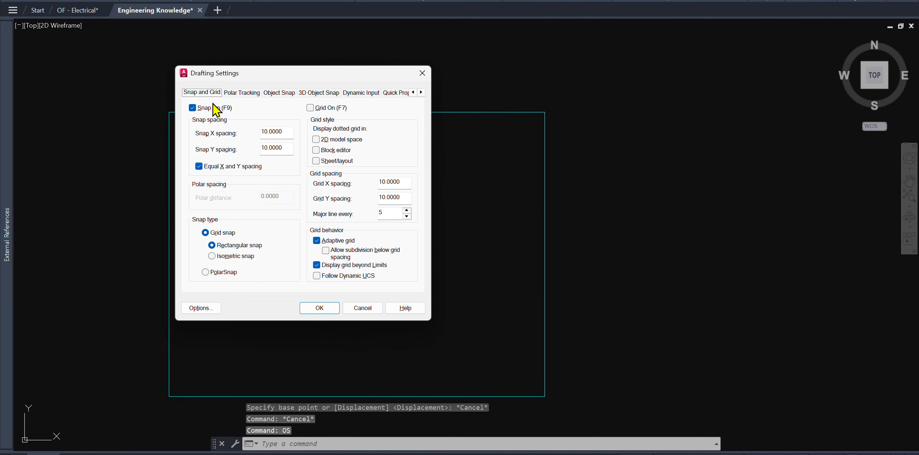
click(288, 132)
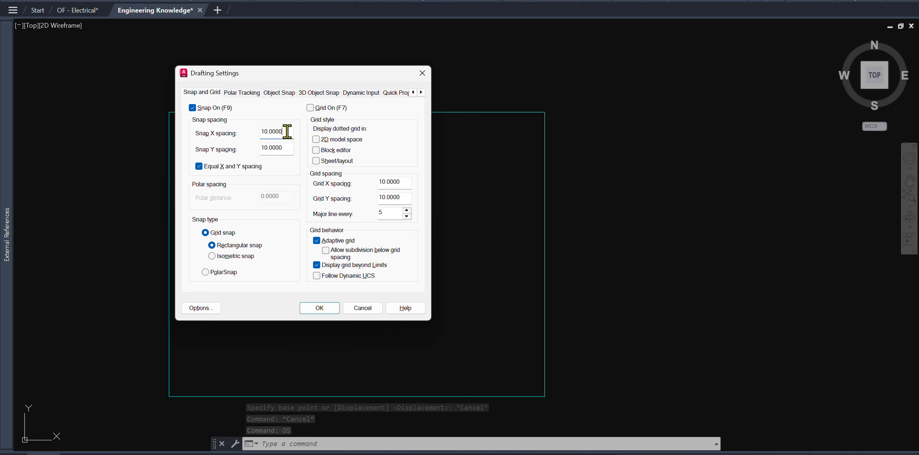
double_click(287, 132)
click(422, 73)
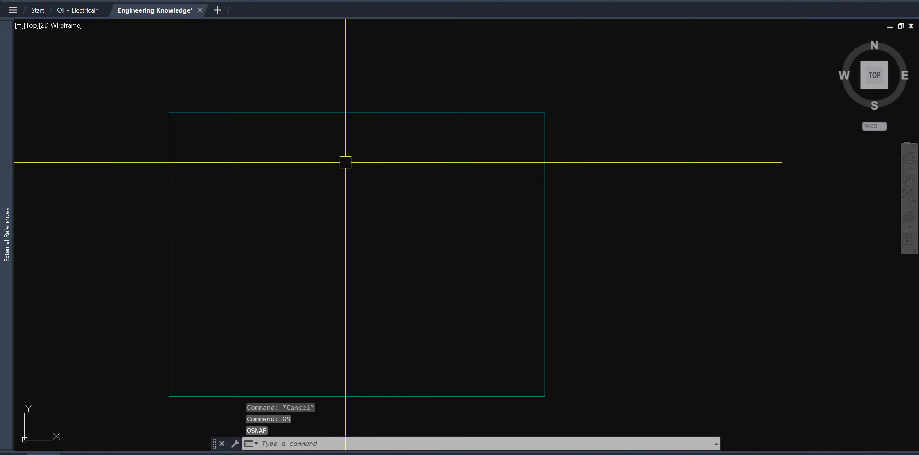
Step: Reopen the drafting settings, check the Snap and Grid options and accept them as they are
text(os)
key(Return)
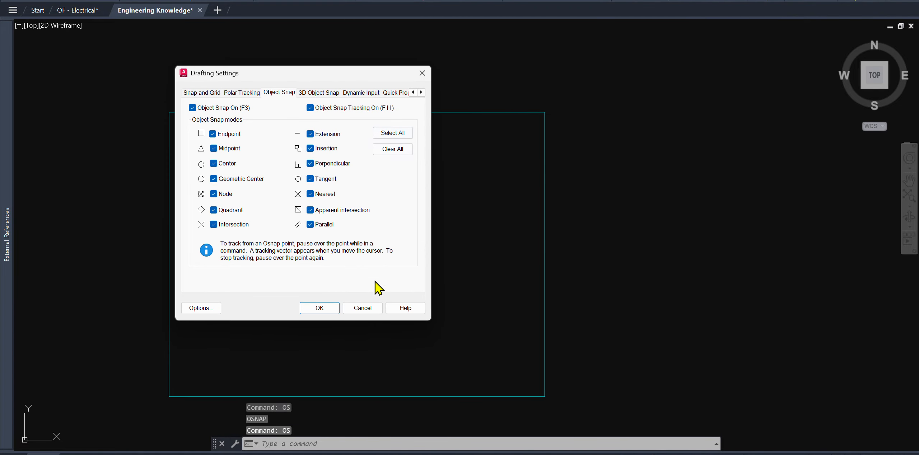
click(208, 93)
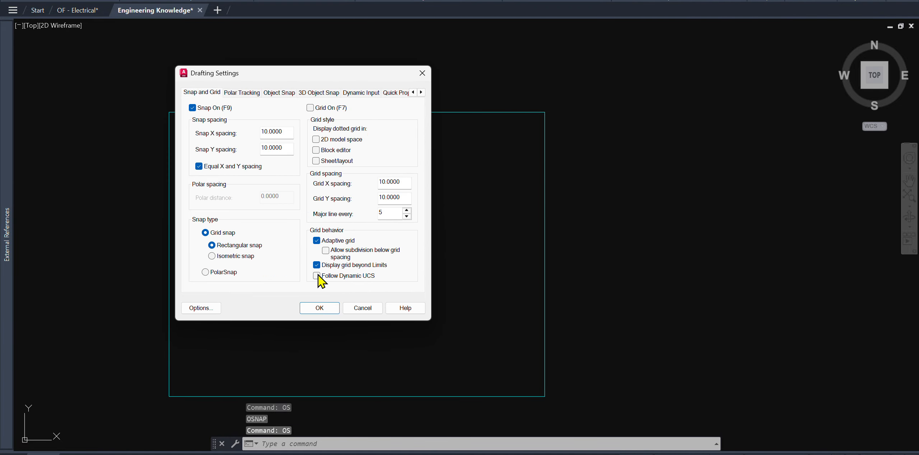
click(319, 308)
middle_drag(619, 193, 579, 254)
text(l)
key(Return)
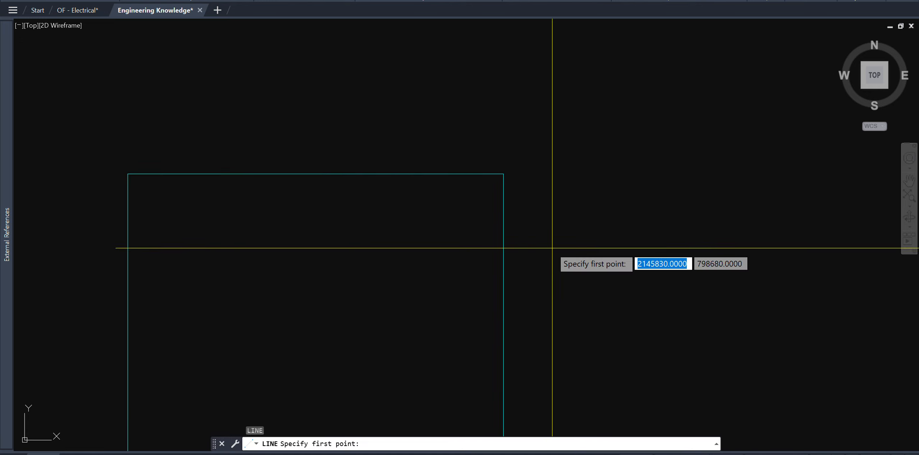
key(Escape)
Step: Begin another Move on the rectangle to check the endpoint snap at its upper-right corner, and cancel it
text(m)
key(Return)
click(540, 269)
click(451, 158)
key(Return)
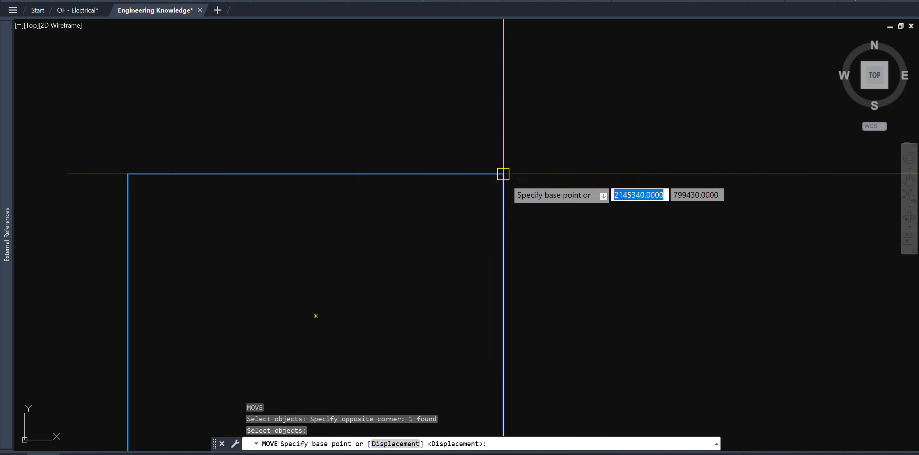
key(Escape)
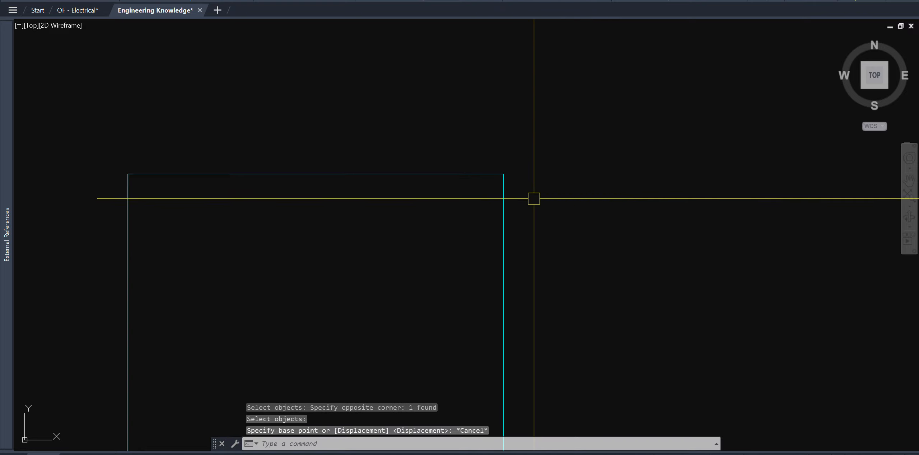
scroll(562, 190, down, 4)
key(Escape)
key(Escape)
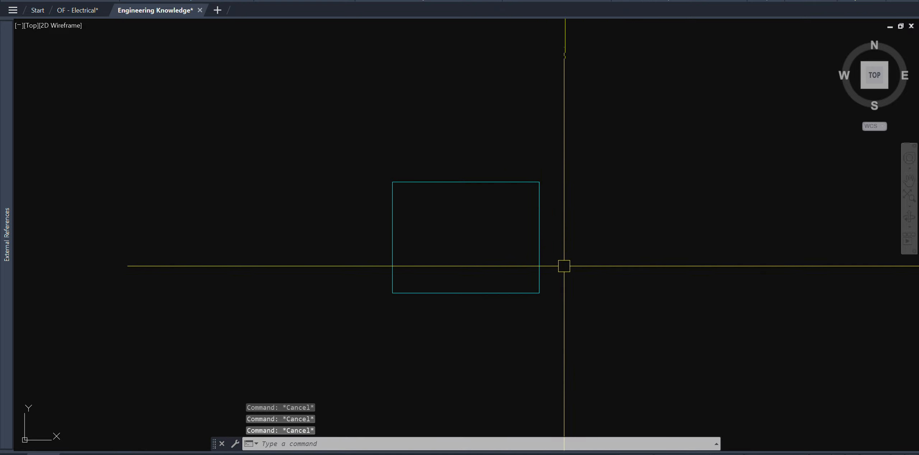
text(m)
key(Escape)
Step: Open the drafting settings and look through the Polar Tracking, Snap and Grid, and Object Snap options
scroll(441, 187, down, 5)
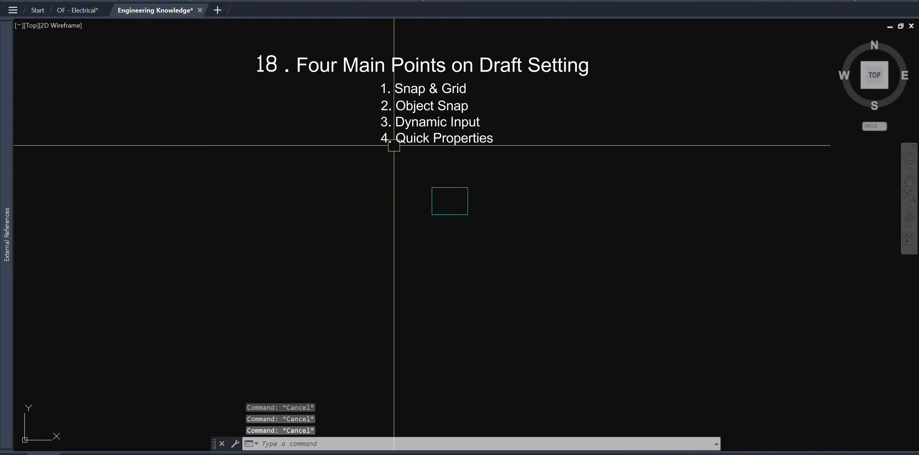
scroll(420, 138, up, 5)
middle_drag(420, 138, 540, 199)
scroll(540, 199, down, 2)
middle_drag(328, 262, 428, 263)
text(ds)
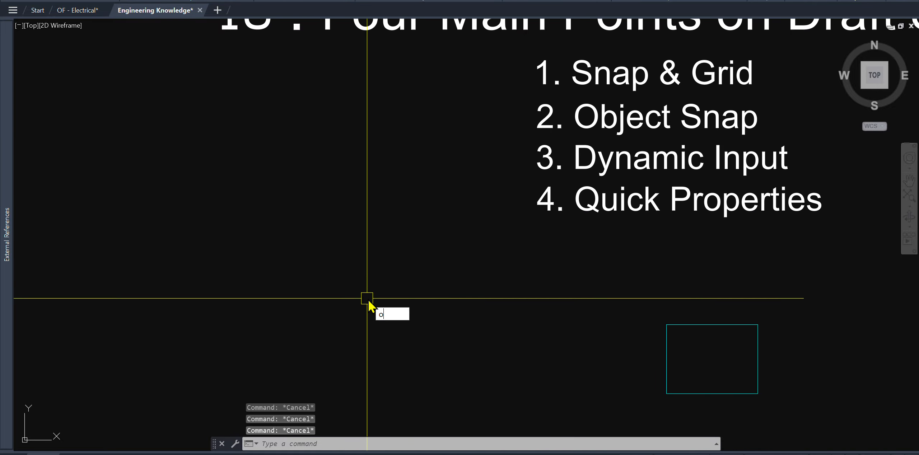
key(Return)
click(248, 93)
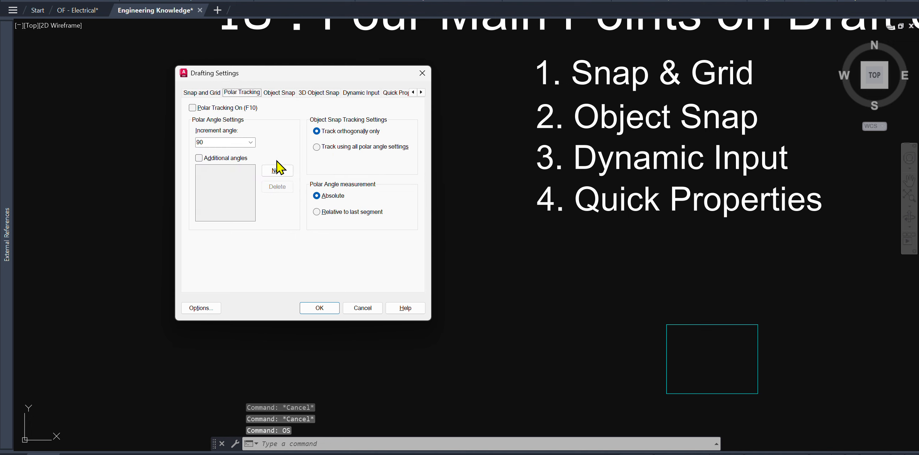
click(211, 93)
click(279, 93)
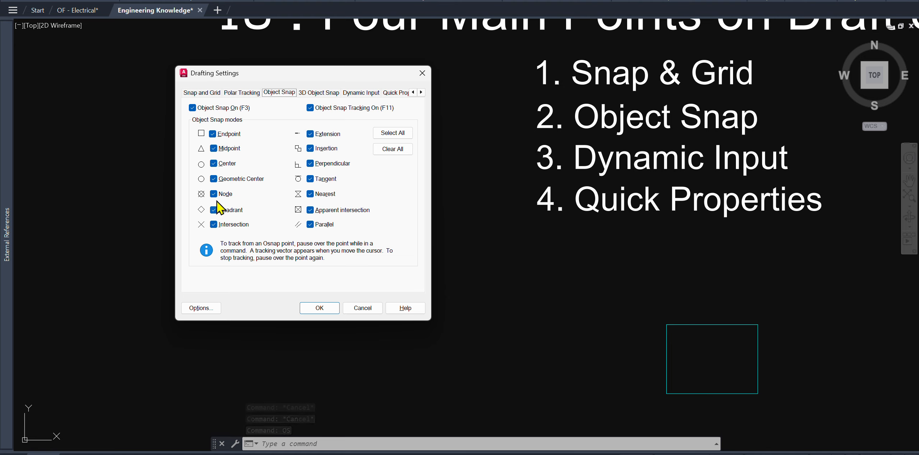
Step: Clear all object snap modes, select all of them again, and apply the settings with object snap on
click(192, 108)
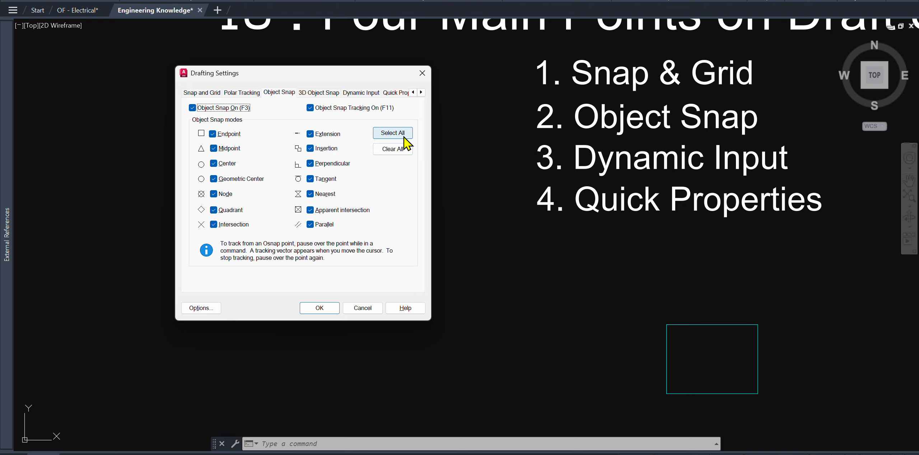
click(405, 150)
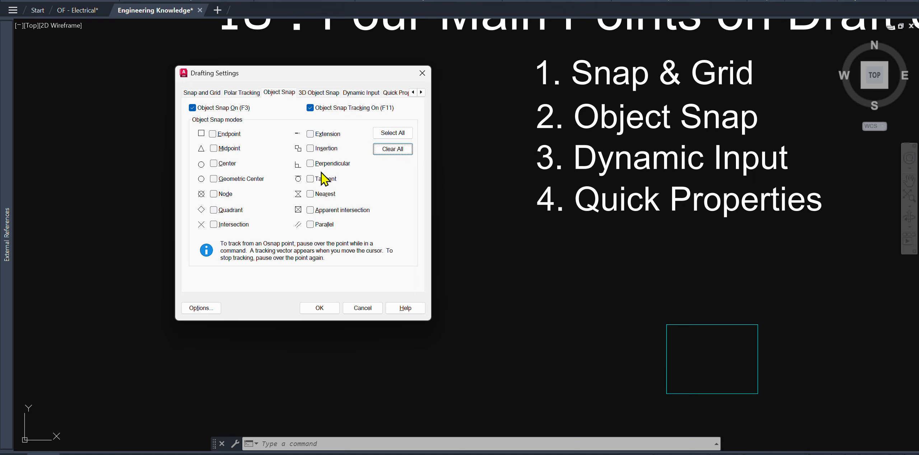
click(394, 134)
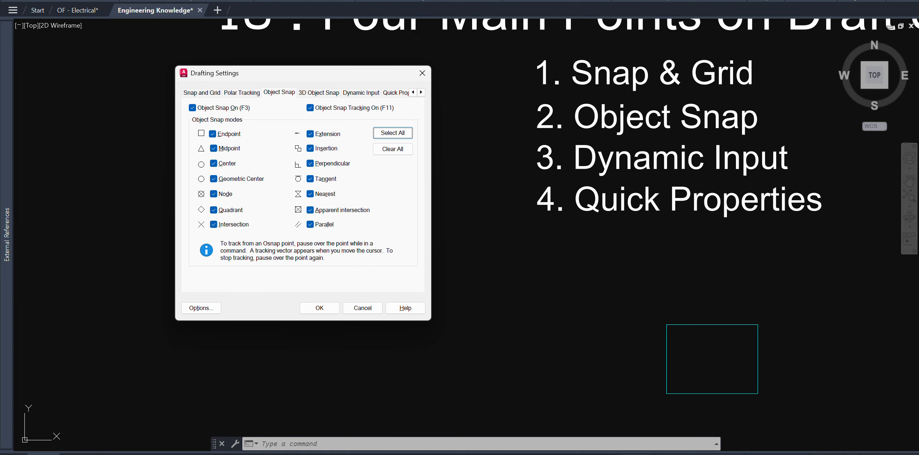
click(319, 308)
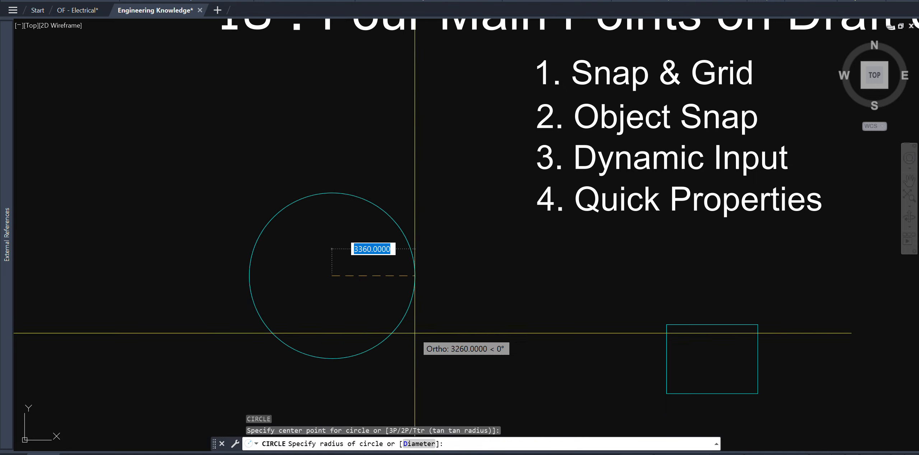
Step: Draw a circle with a radius of about 3400 in the empty space beside the rectangle
click(370, 251)
key(Return)
key(Escape)
middle_drag(406, 295, 439, 298)
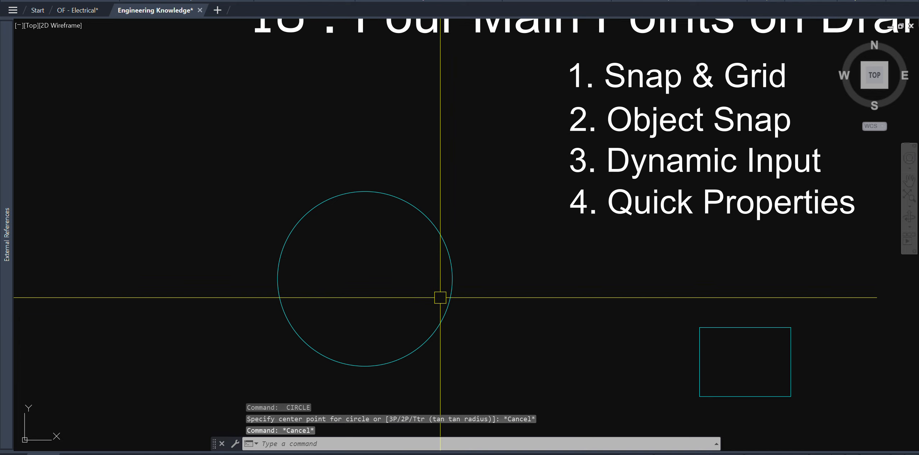
Step: Begin a Move on the circle to examine its quadrant and center snap points, and cancel without moving it
text(m)
key(Return)
click(472, 367)
click(445, 312)
key(Return)
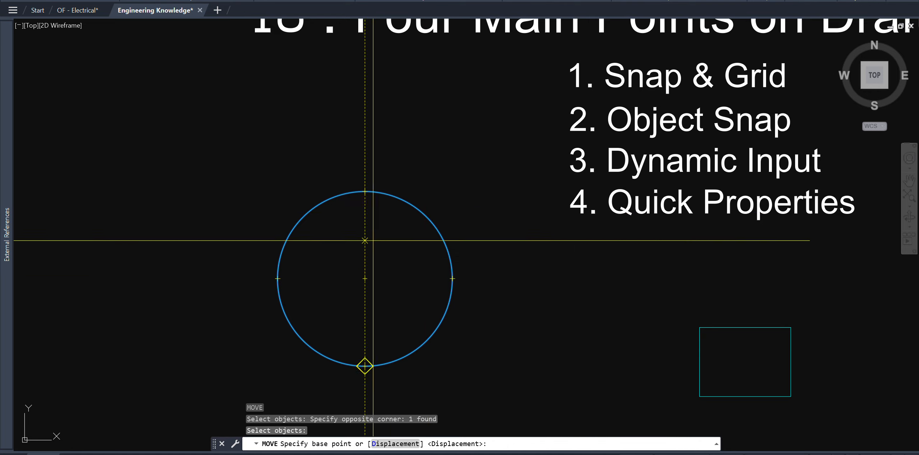
key(Escape)
Step: Review the Object Snap, 3D Object Snap and Dynamic Input options in the drafting settings and close without changes
text(OS)
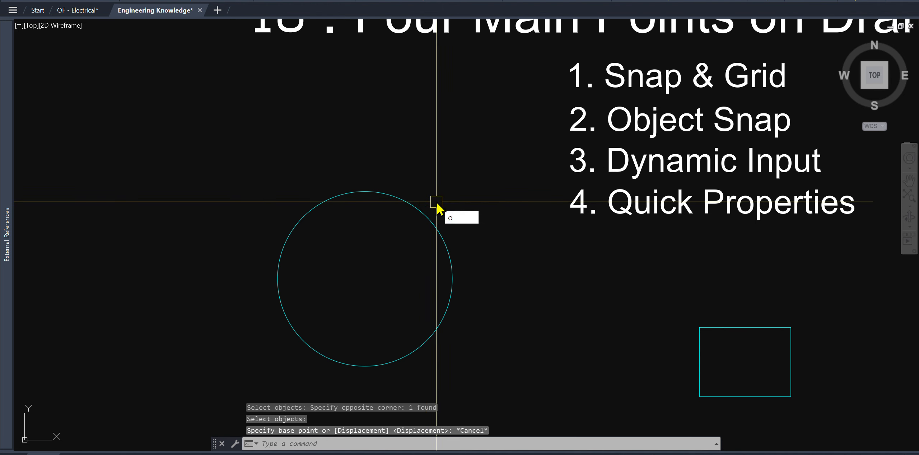
key(Return)
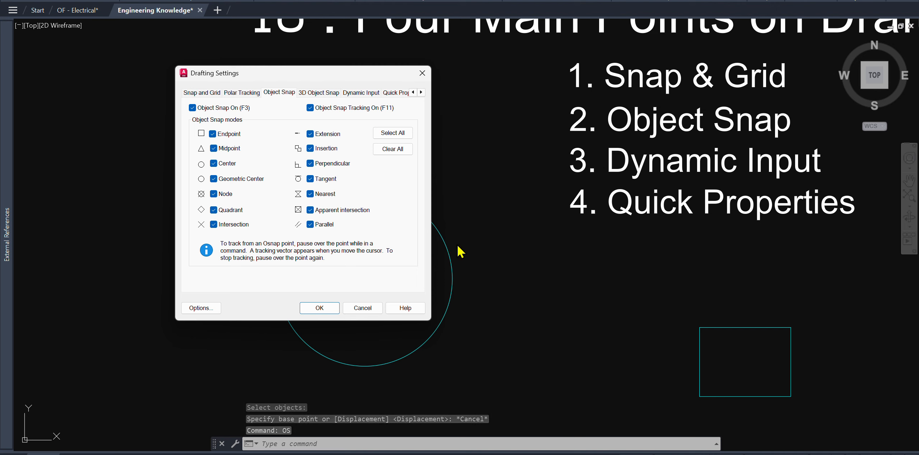
click(319, 93)
click(289, 93)
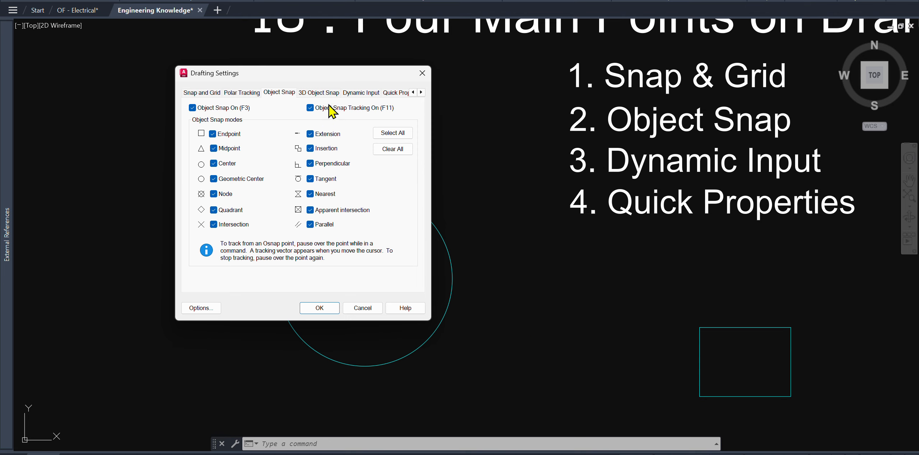
click(310, 95)
click(361, 94)
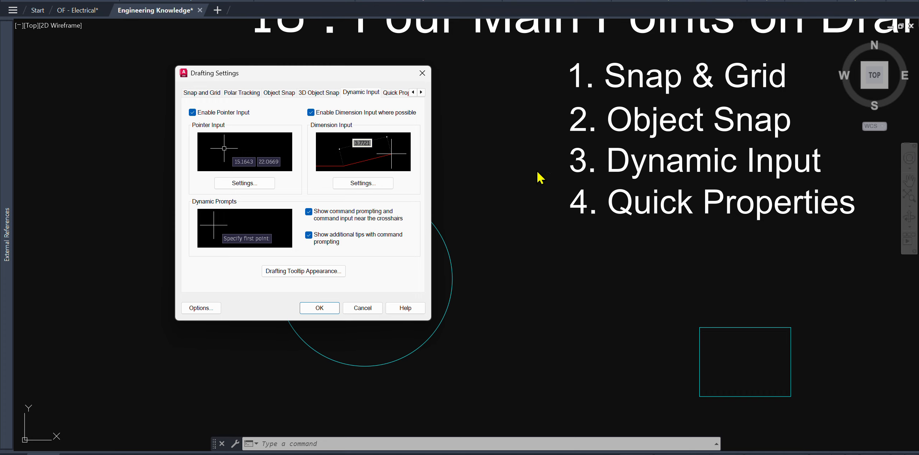
click(423, 73)
Step: Erase the circle and the rectangle from the drawing
text(e)
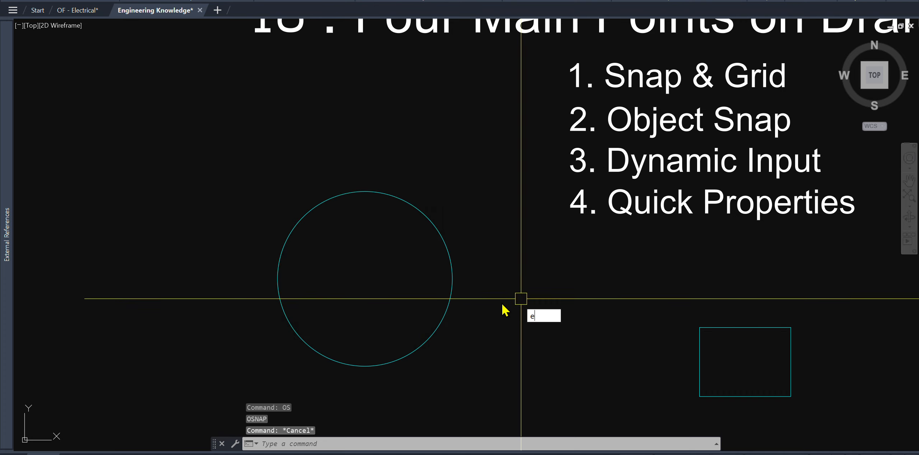
key(Return)
click(525, 304)
click(417, 288)
key(Return)
key(Return)
click(848, 368)
click(598, 318)
key(Return)
key(Escape)
key(Escape)
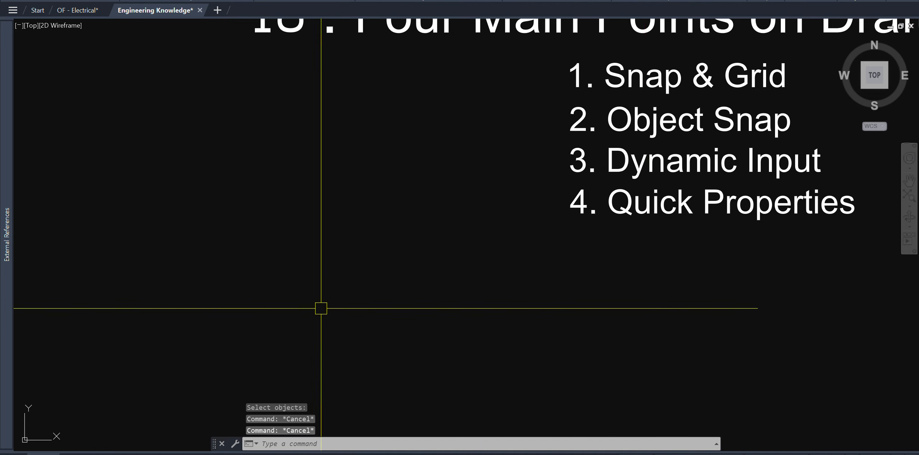
Step: Start a Line to check the dynamic input prompt beside the crosshairs, and cancel it
text(l)
key(Return)
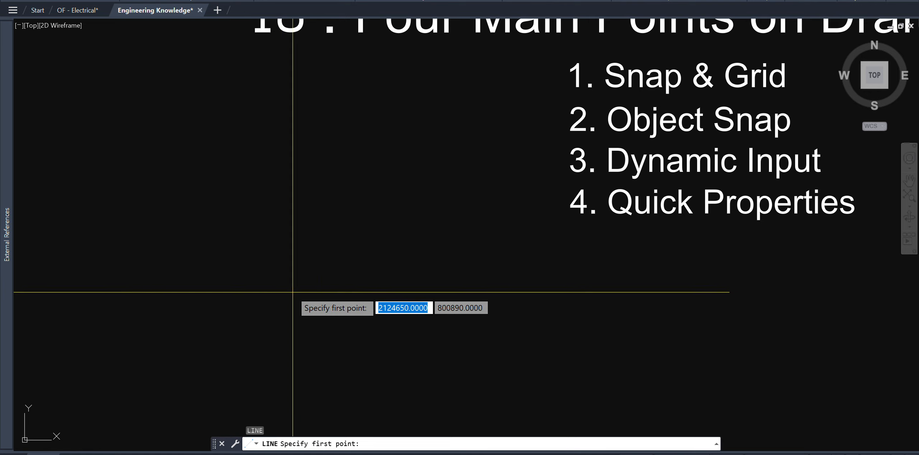
key(Escape)
Step: Try a different drafting tooltip size for Dynamic Input, restore size 2 with 0% transparency, and close the drafting settings
text(os)
key(Return)
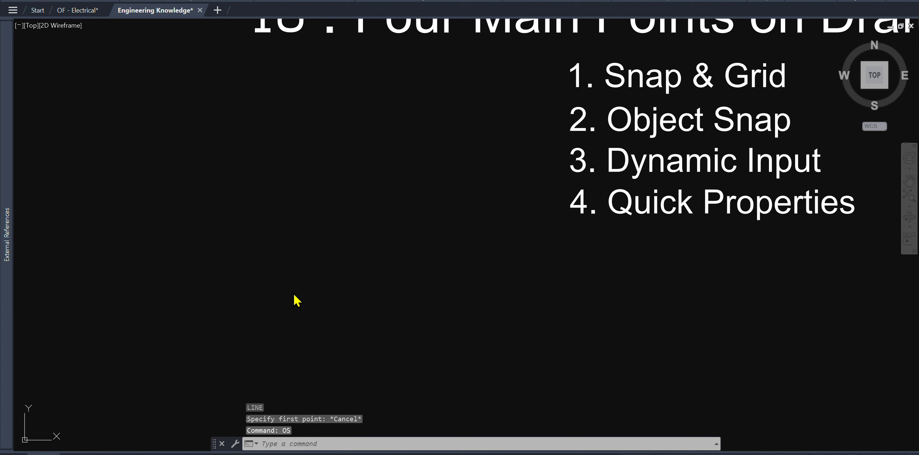
click(361, 92)
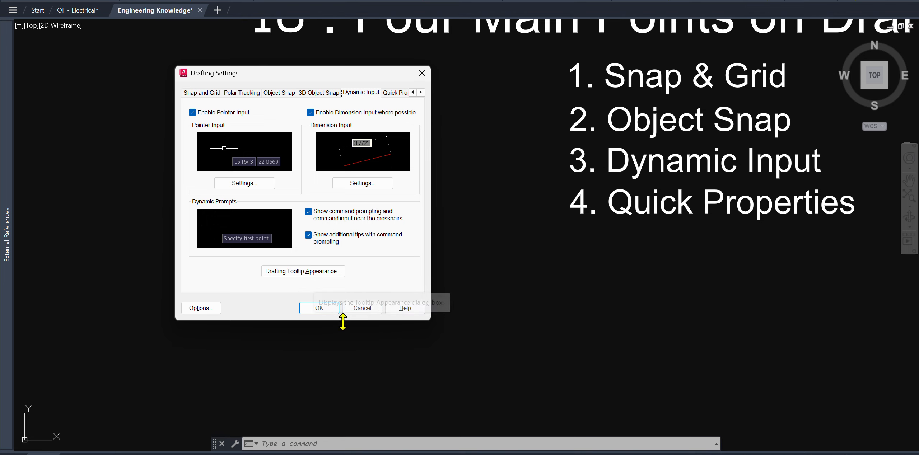
click(338, 272)
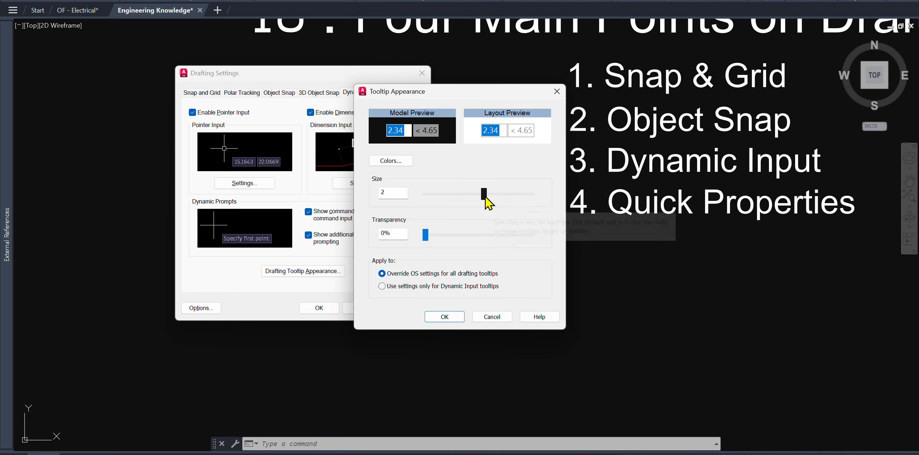
mouse_move(485, 202)
mouse_down()
mouse_move(439, 199)
mouse_move(471, 207)
mouse_up()
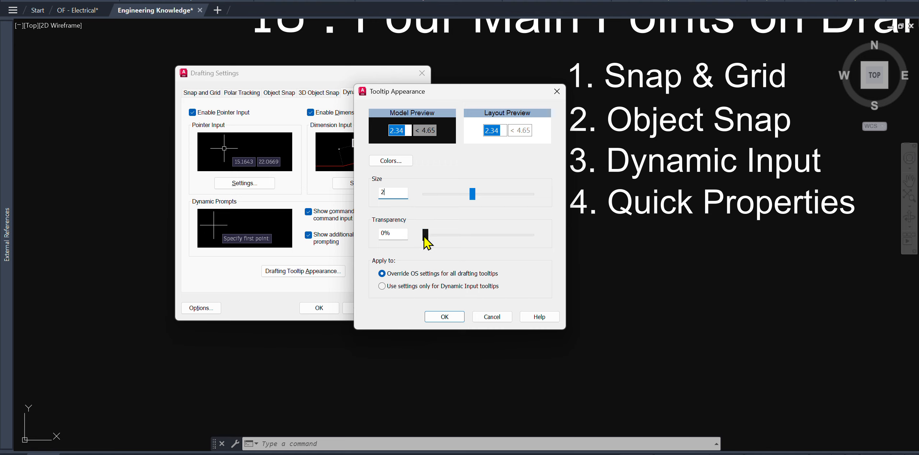
drag(426, 237, 425, 260)
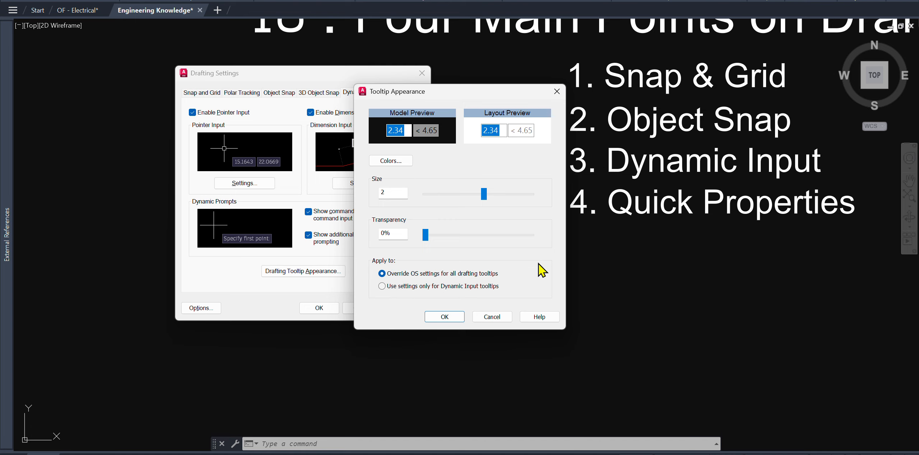
click(454, 317)
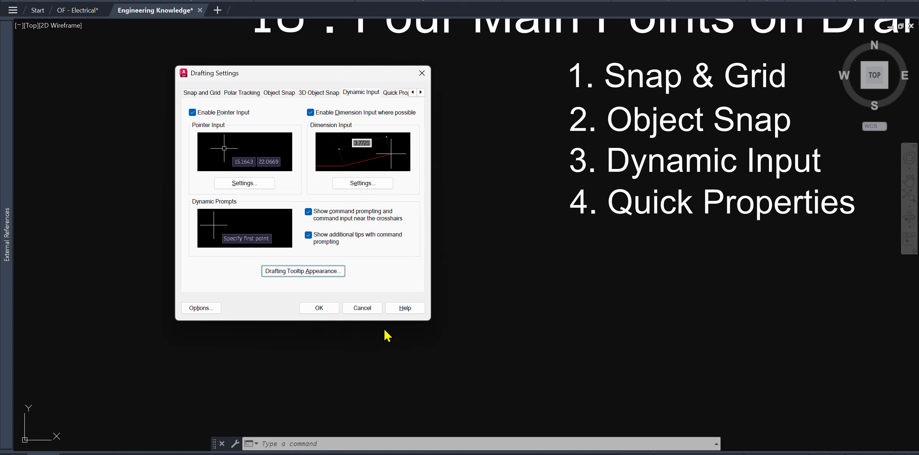
click(338, 308)
key(Escape)
key(space)
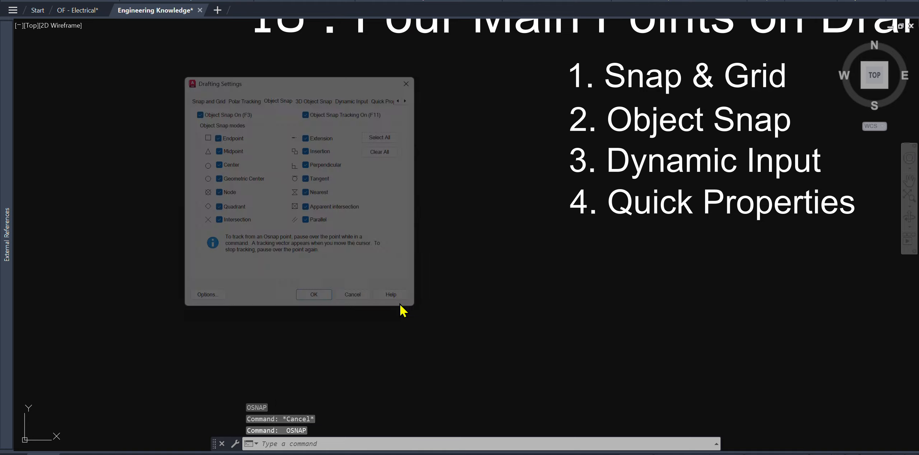
key(Escape)
Step: Begin a horizontal line to examine the dynamic length and angle inputs, and cancel without drawing it
text(l)
key(Return)
click(236, 360)
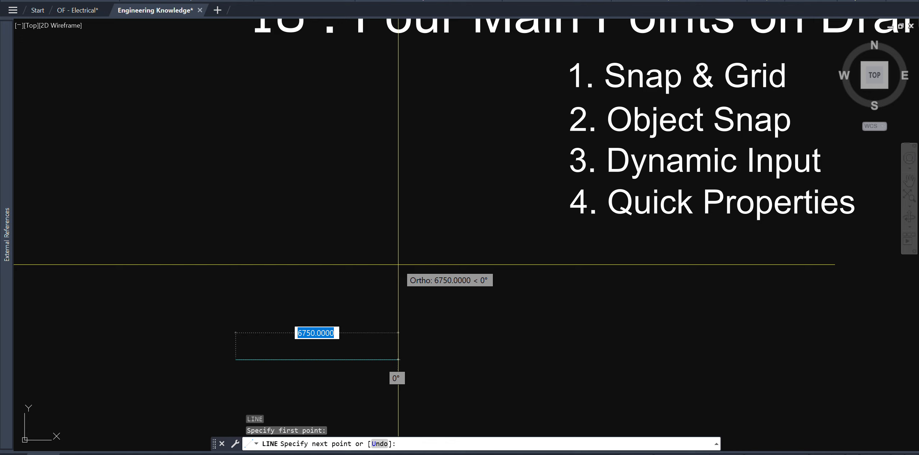
key(Escape)
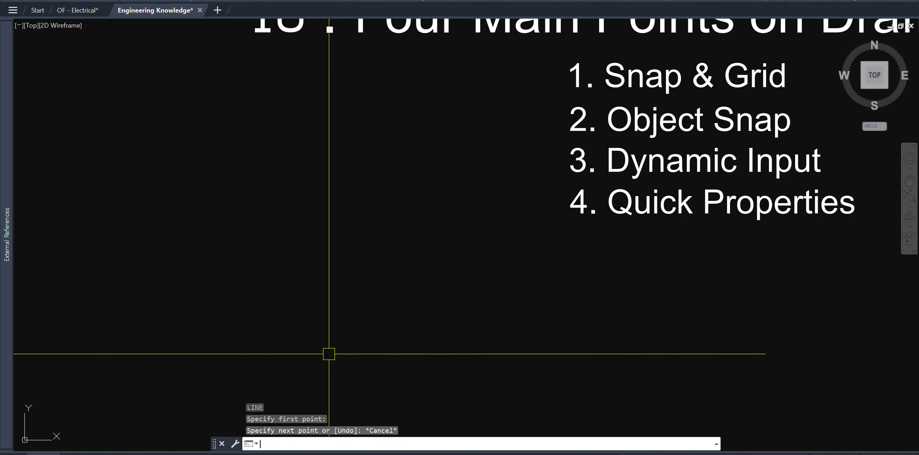
key(space)
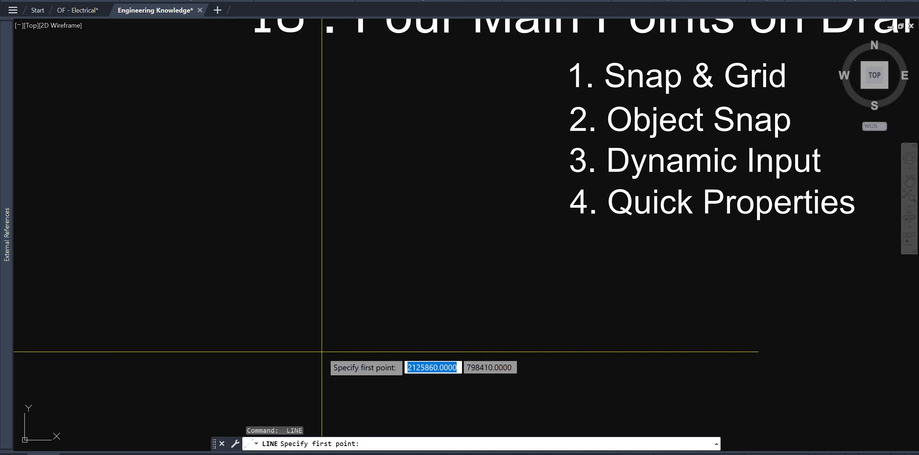
key(Escape)
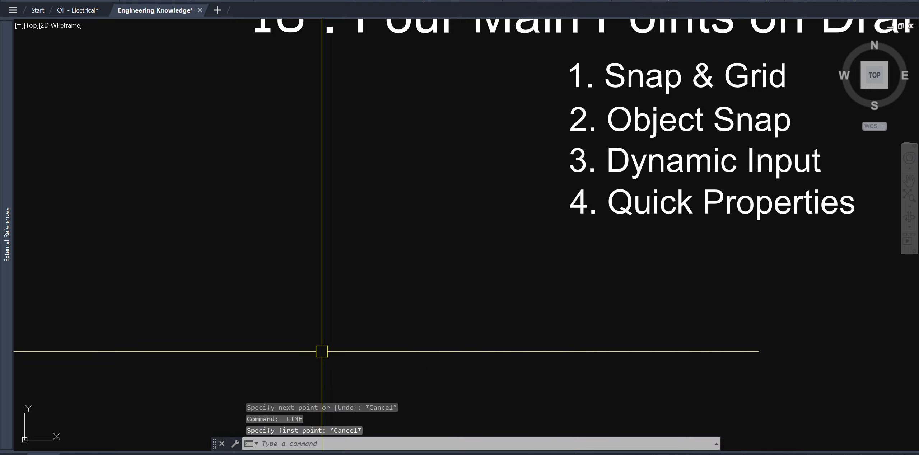
key(Escape)
key(Escape)
key(Escape)
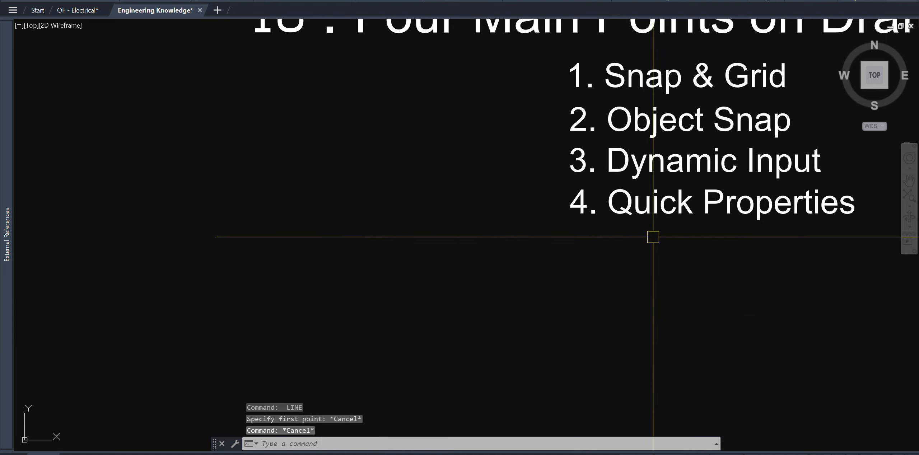
Step: Turn off displaying the Quick Properties palette on selection and apply the drafting settings
text(o)
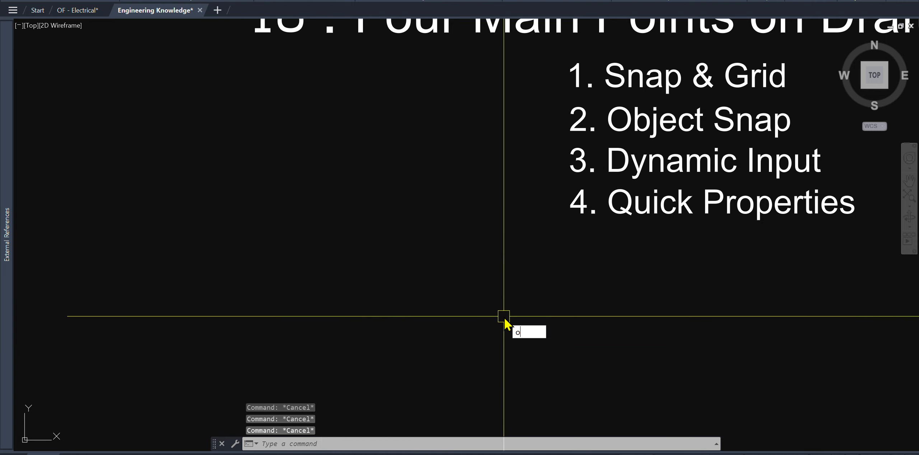
text(s)
key(Return)
click(392, 93)
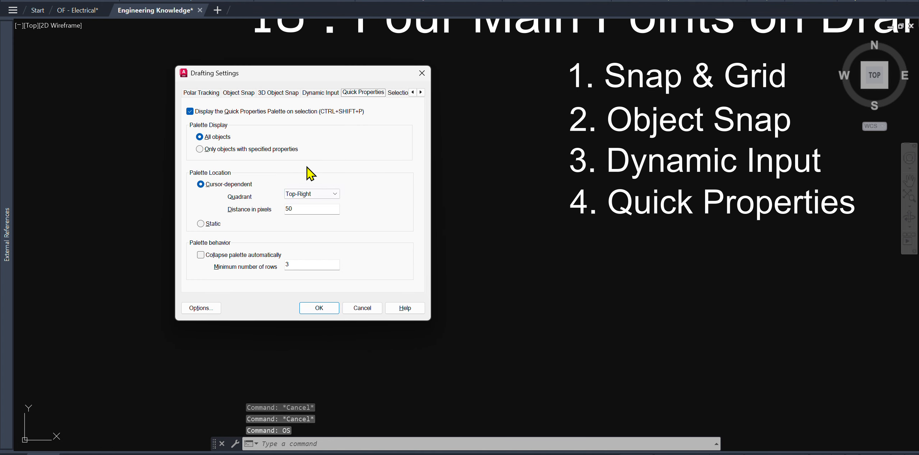
click(190, 112)
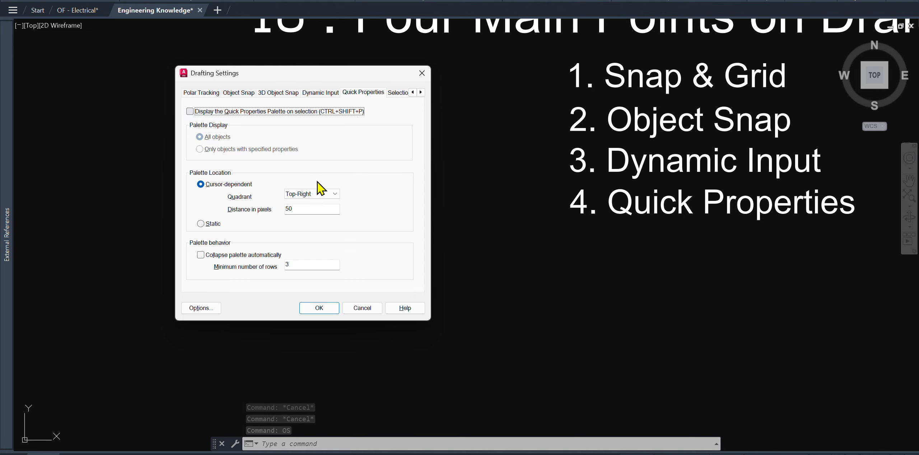
click(328, 315)
Step: Select the "4. Quick Properties" text to check selection with the palette turned off, and deselect it
middle_drag(659, 279, 502, 334)
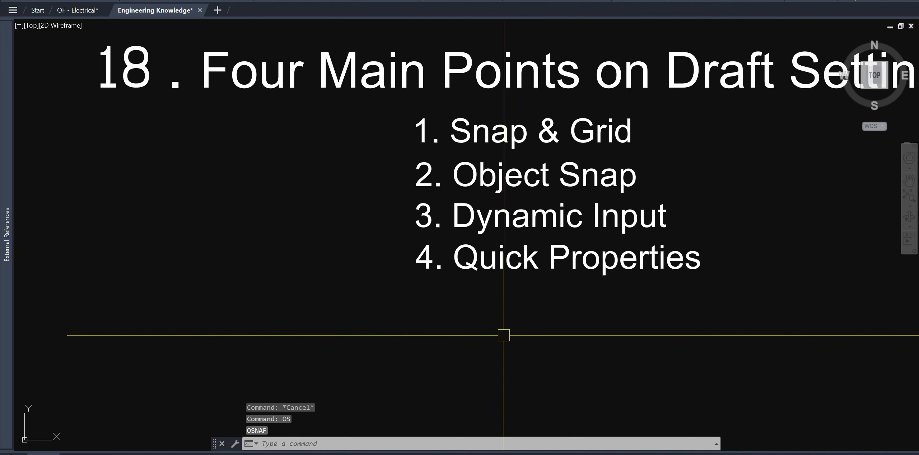
click(693, 369)
click(486, 246)
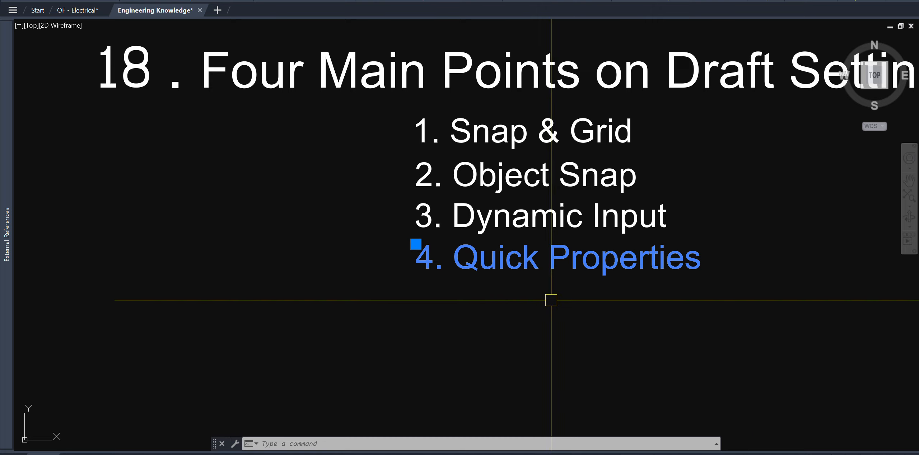
key(Escape)
Step: Turn on displaying the Quick Properties palette on selection for all objects and apply the drafting settings
text(o)
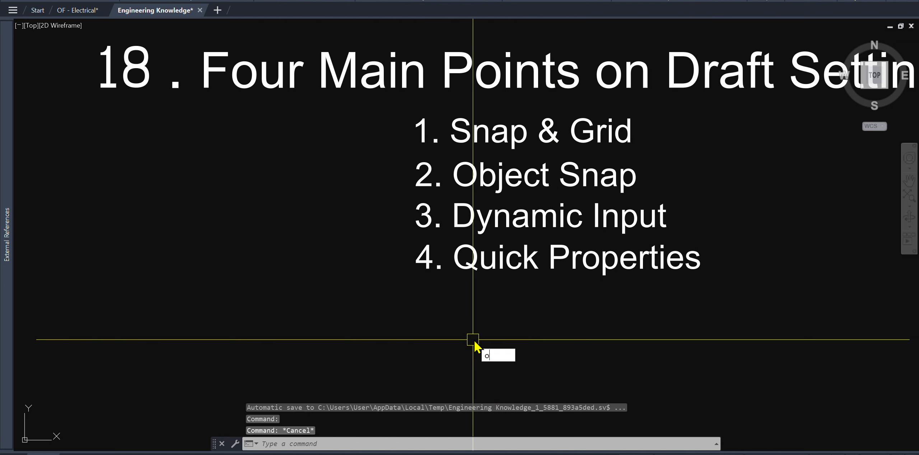
text(s)
key(Return)
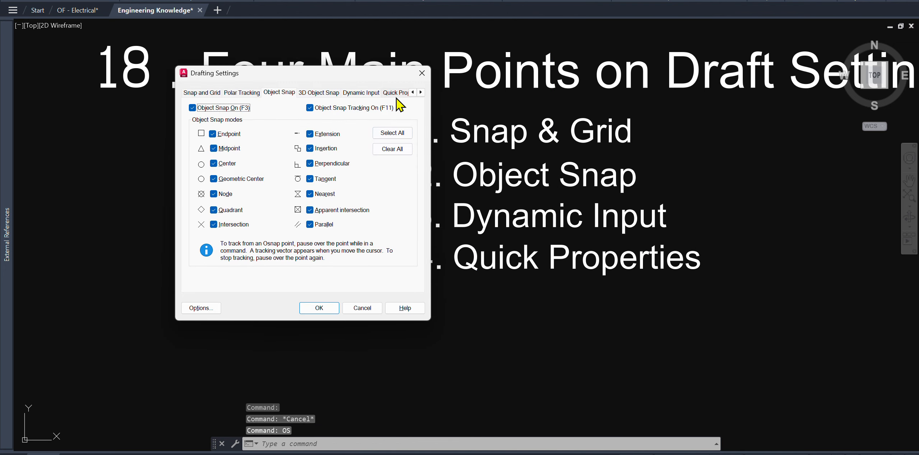
click(396, 93)
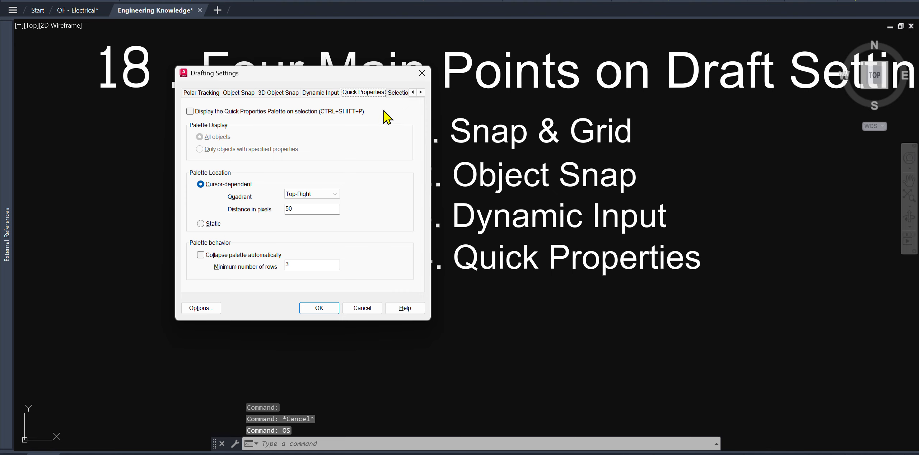
click(191, 111)
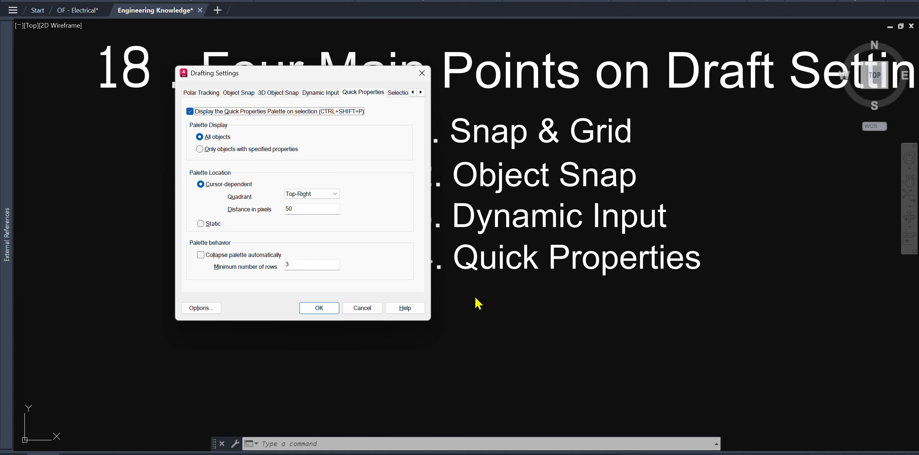
click(320, 308)
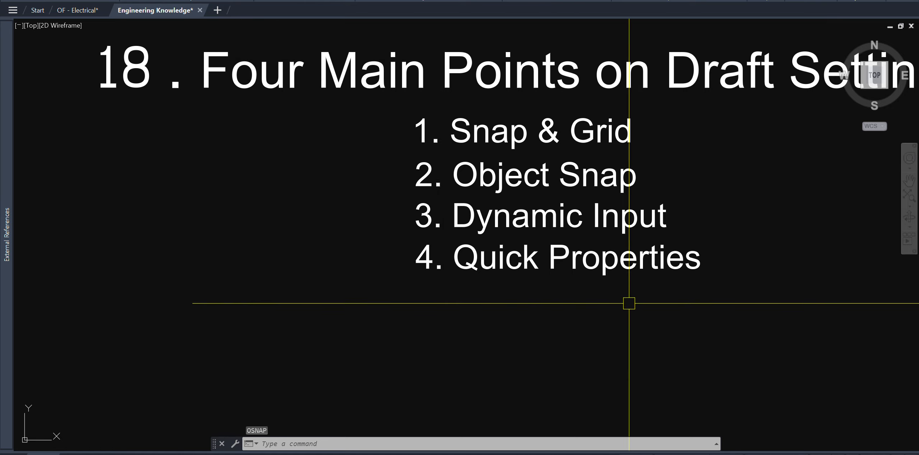
Step: Select the "4. Quick Properties" text to view its properties in the Quick Properties palette, and deselect it
click(745, 334)
click(330, 256)
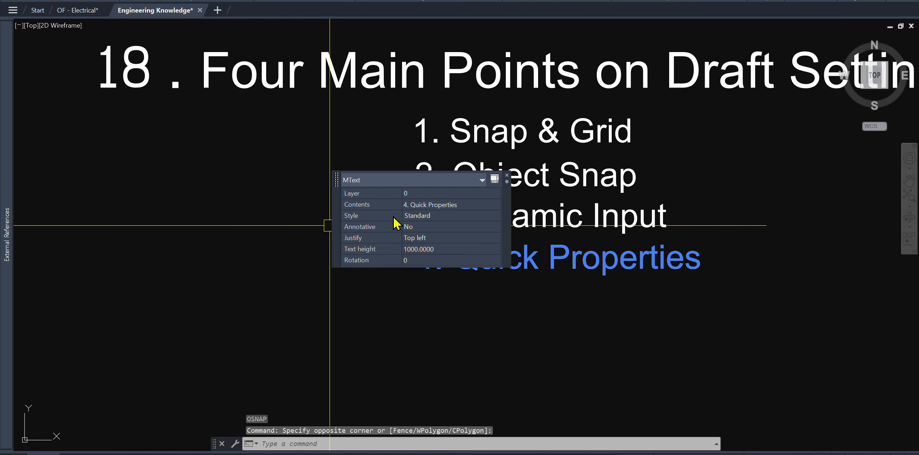
key(Escape)
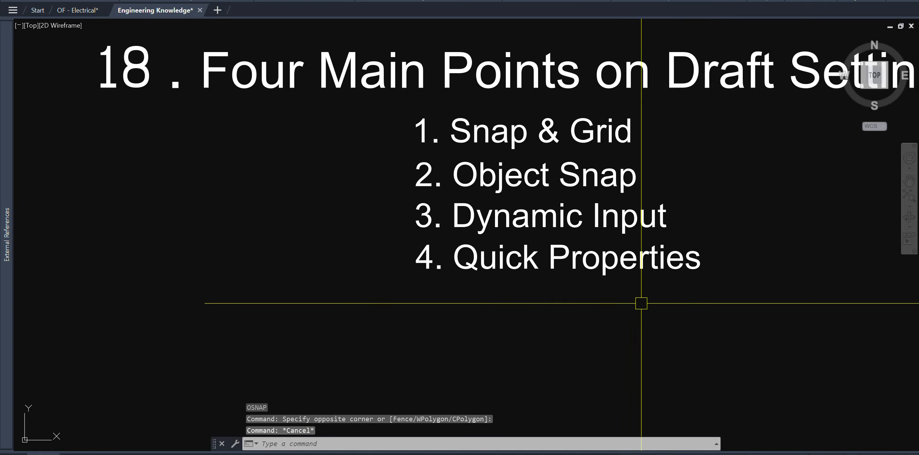
Step: Select the title "18 . Four Main Points on Draft Setting" repeatedly to examine the contents and placement of its Quick Properties palette
scroll(640, 302, down, 3)
click(471, 359)
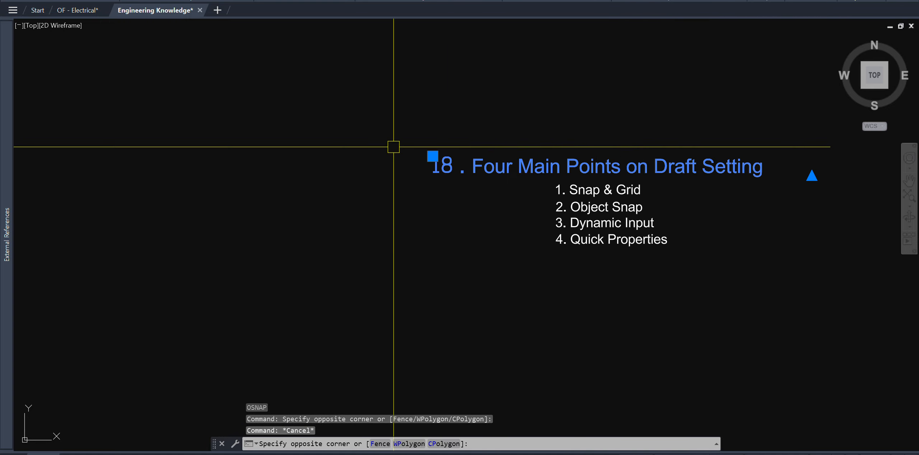
click(392, 145)
middle_drag(577, 270, 620, 308)
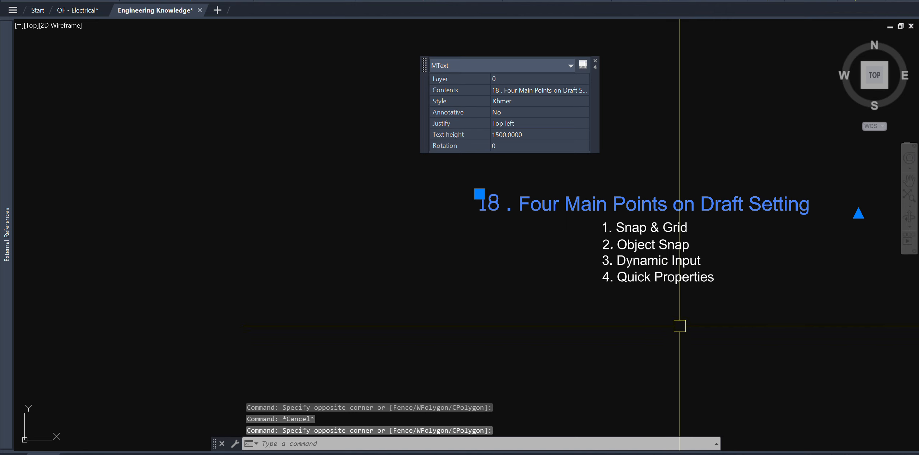
key(Escape)
click(520, 292)
click(450, 177)
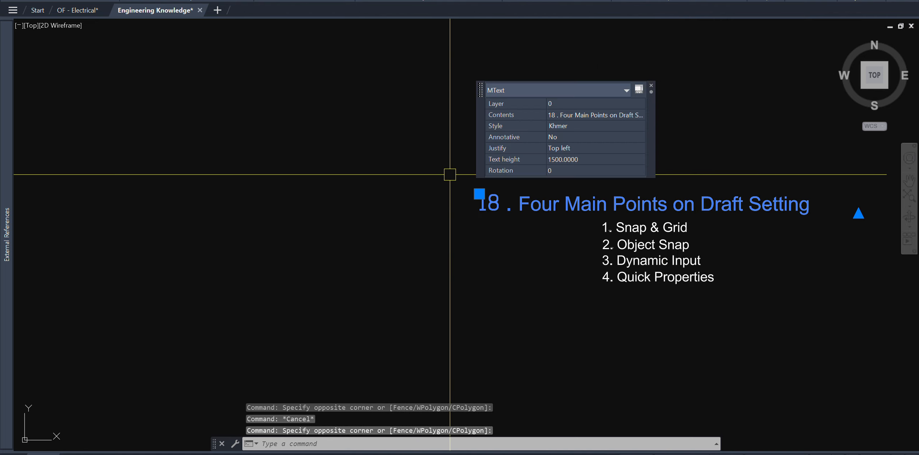
key(Escape)
click(545, 264)
click(410, 199)
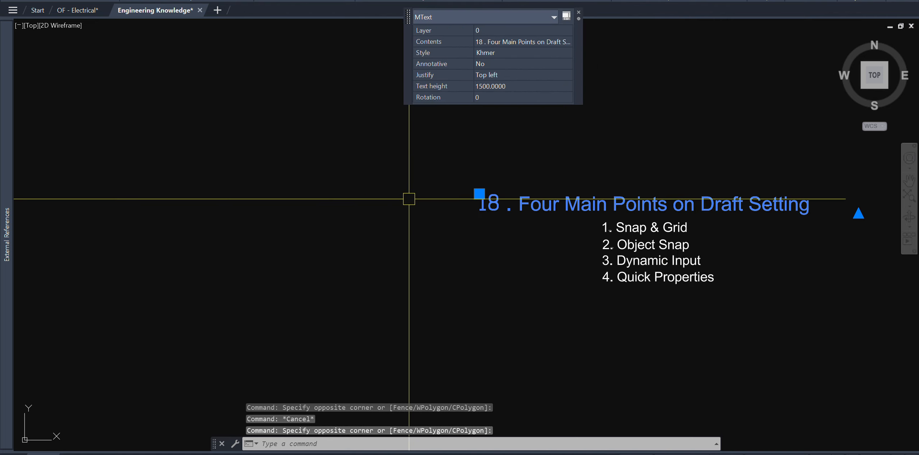
scroll(661, 236, up, 2)
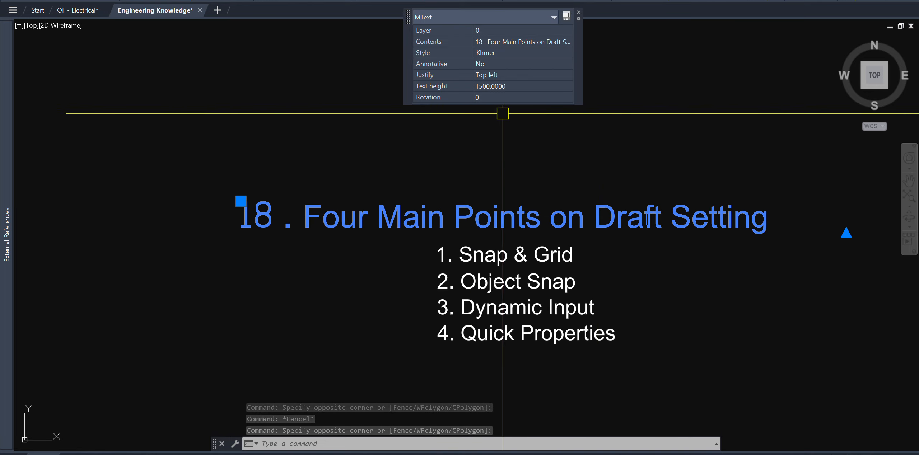
key(Escape)
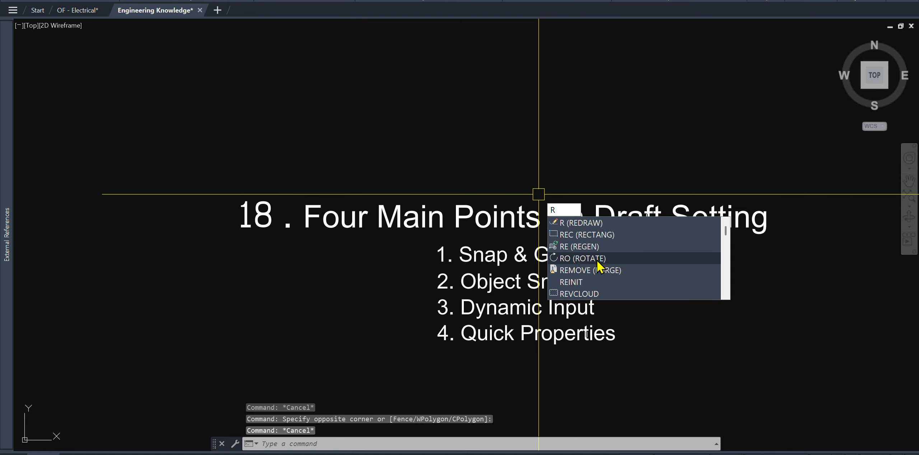
Step: Begin a Rotate on the title text, using its lower-left corner as the base point
click(598, 260)
click(716, 264)
click(665, 190)
key(Return)
click(240, 234)
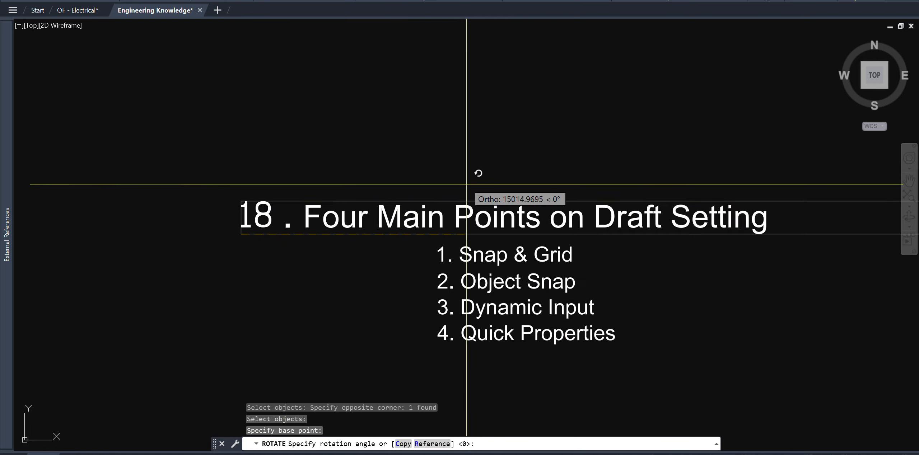